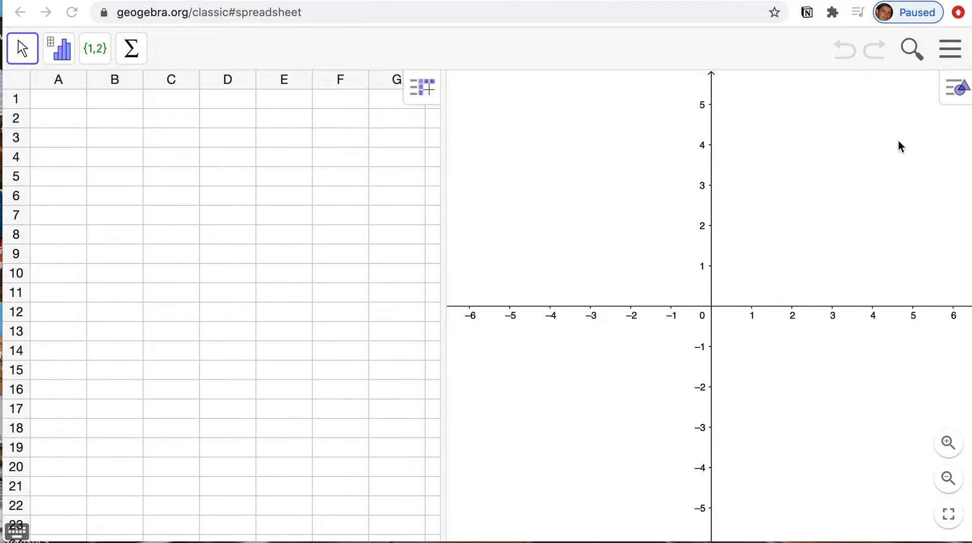
- Close the graphics view so that only the spreadsheet remains
{"action": "left_click", "coordinate": [950, 95]}
{"action": "left_click", "coordinate": [960, 90]}
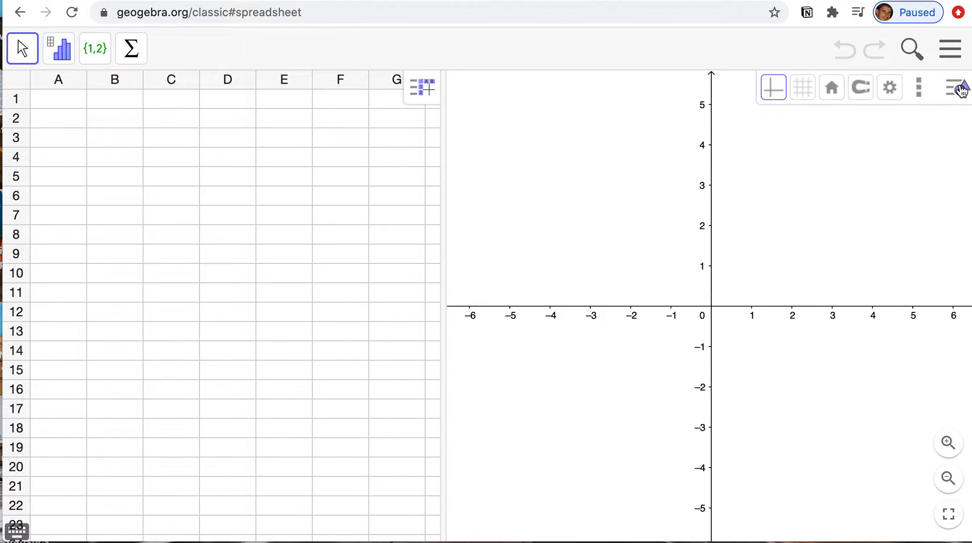
{"action": "left_click", "coordinate": [919, 96]}
{"action": "left_click", "coordinate": [887, 122]}
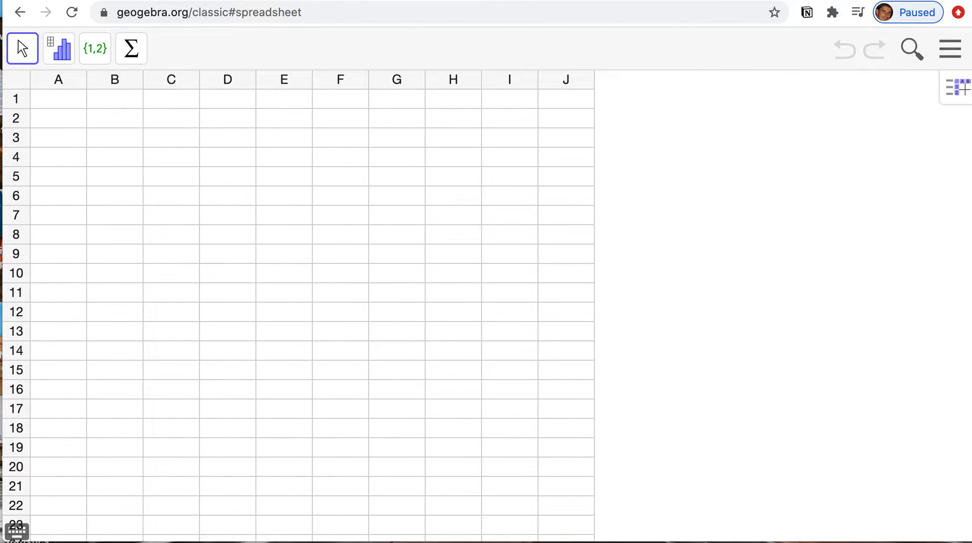
- Enter the column heading "height" in cell A1
{"action": "left_click", "coordinate": [63, 99]}
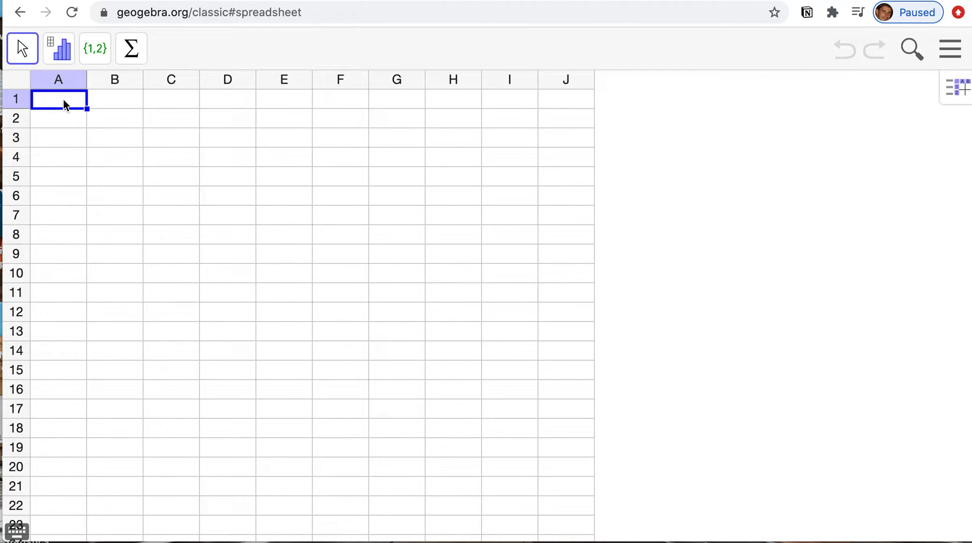
{"action": "type", "text": "height"}
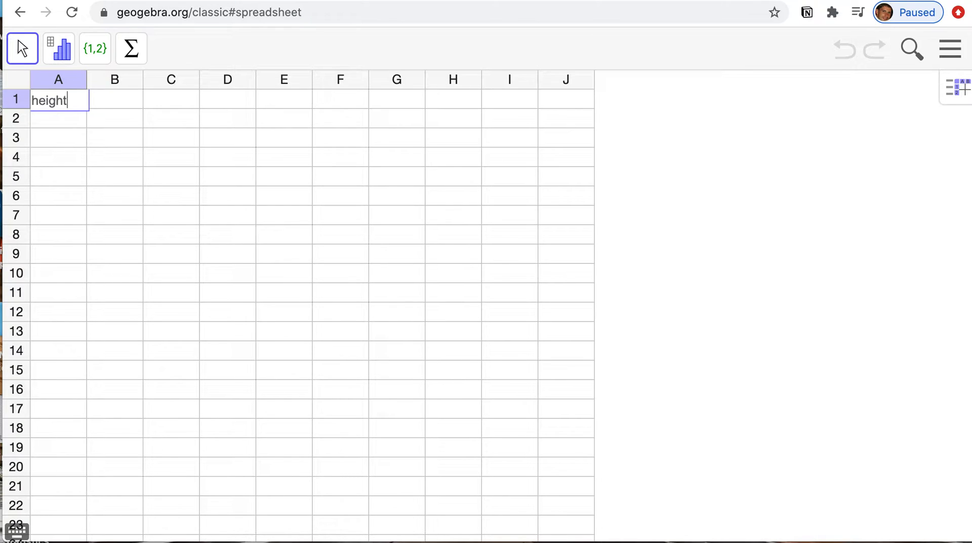
- Enter the values 58, 60, 62, 55, 56, 49, 61, 59 and 60 in cells A2 to A10
{"action": "left_click", "coordinate": [59, 121]}
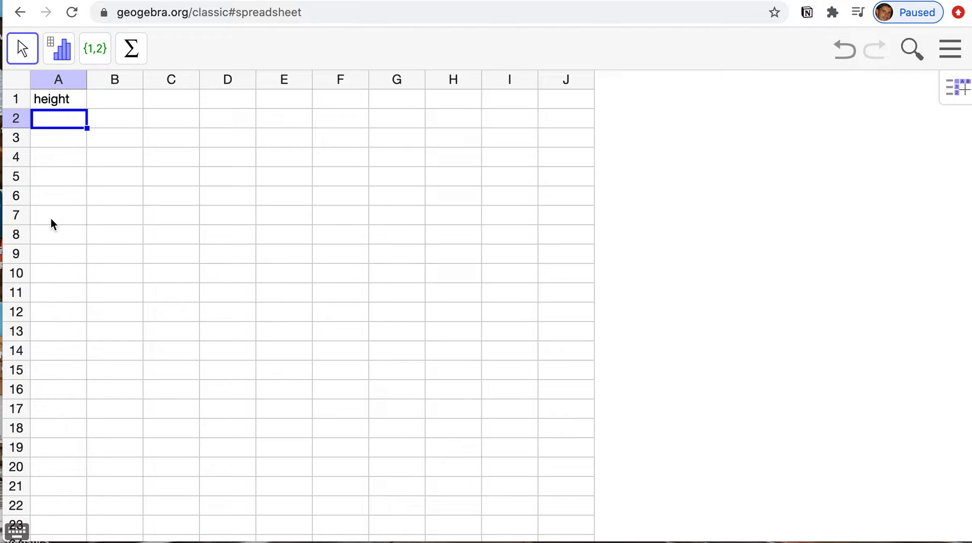
{"action": "type", "text": "58"}
{"action": "key", "text": "Return"}
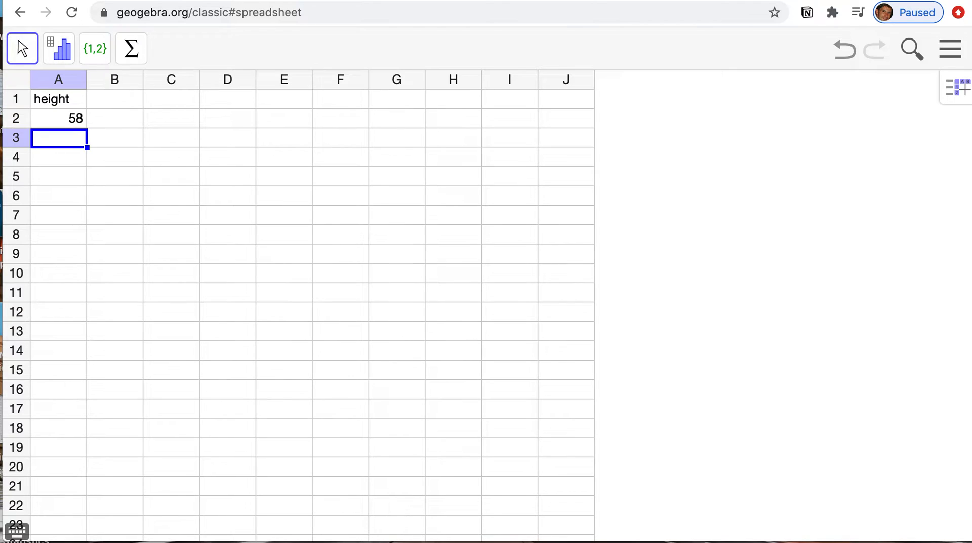
{"action": "type", "text": "60"}
{"action": "key", "text": "Return"}
{"action": "type", "text": "62"}
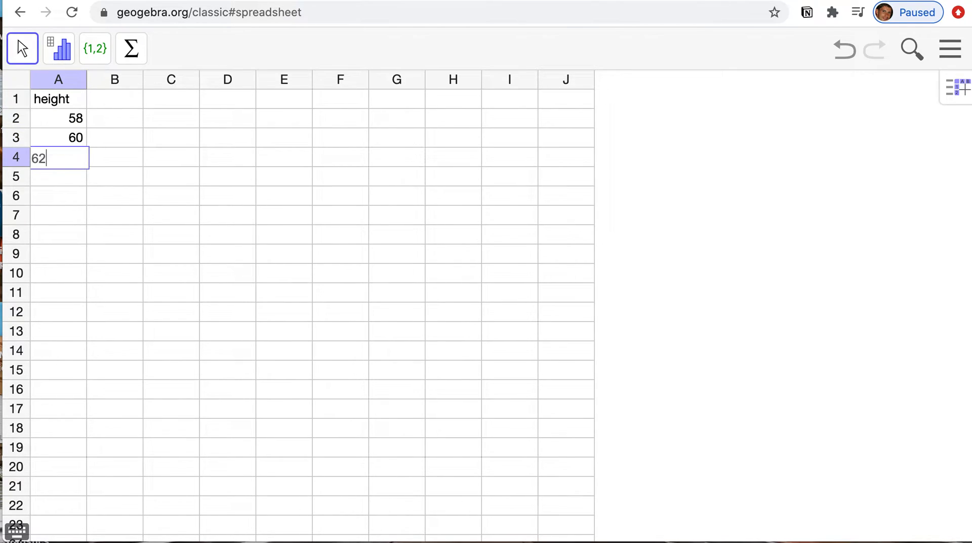
{"action": "key", "text": "Return"}
{"action": "type", "text": "55"}
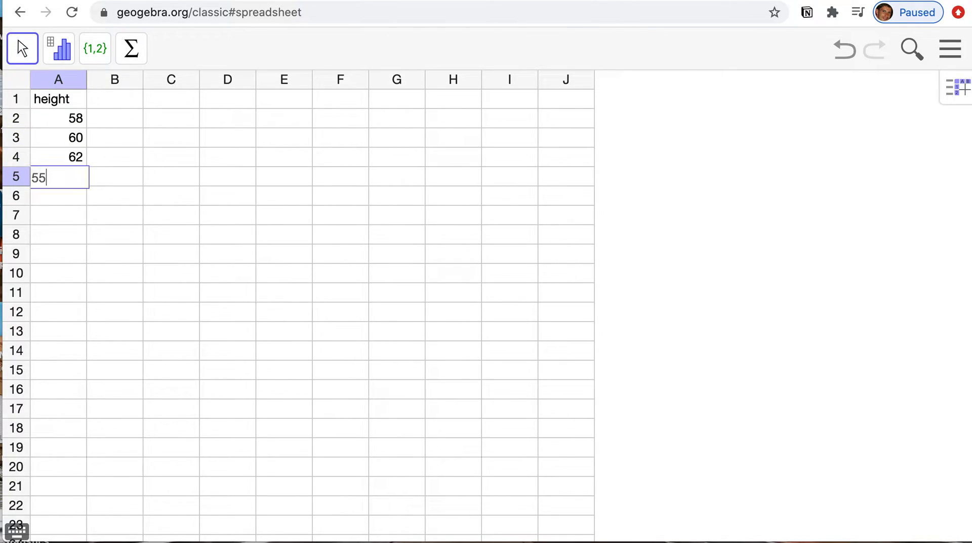
{"action": "key", "text": "Return"}
{"action": "type", "text": "56"}
{"action": "key", "text": "Return"}
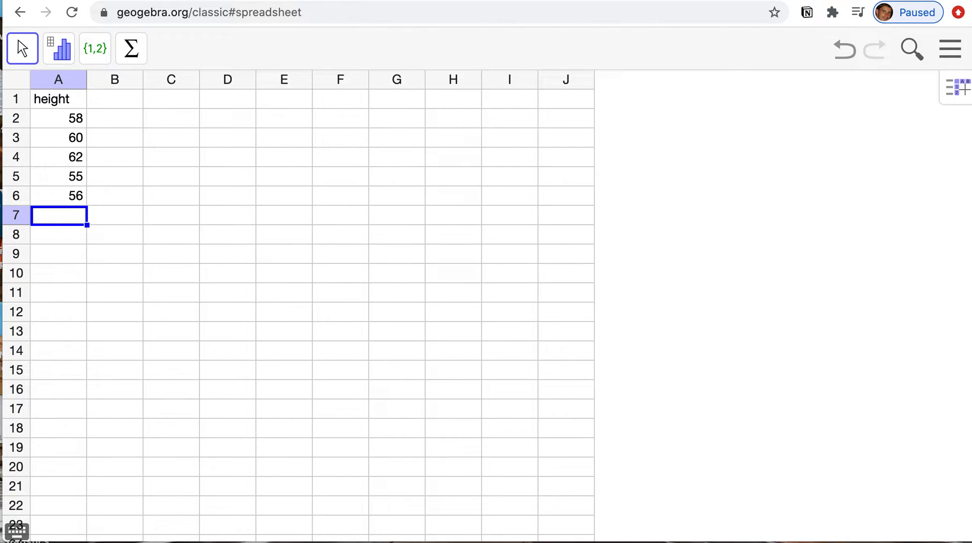
{"action": "type", "text": "49"}
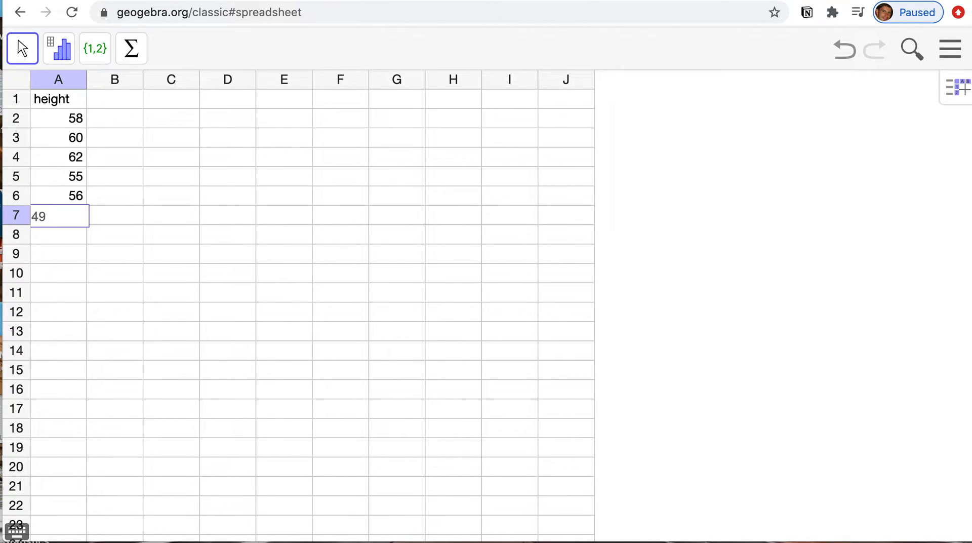
{"action": "key", "text": "Return"}
{"action": "type", "text": "61"}
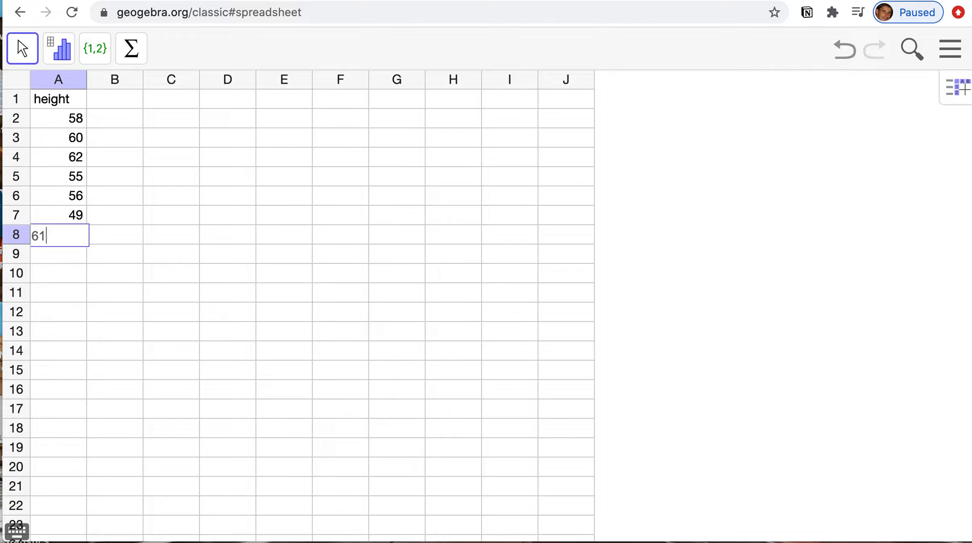
{"action": "key", "text": "Return"}
{"action": "type", "text": "59"}
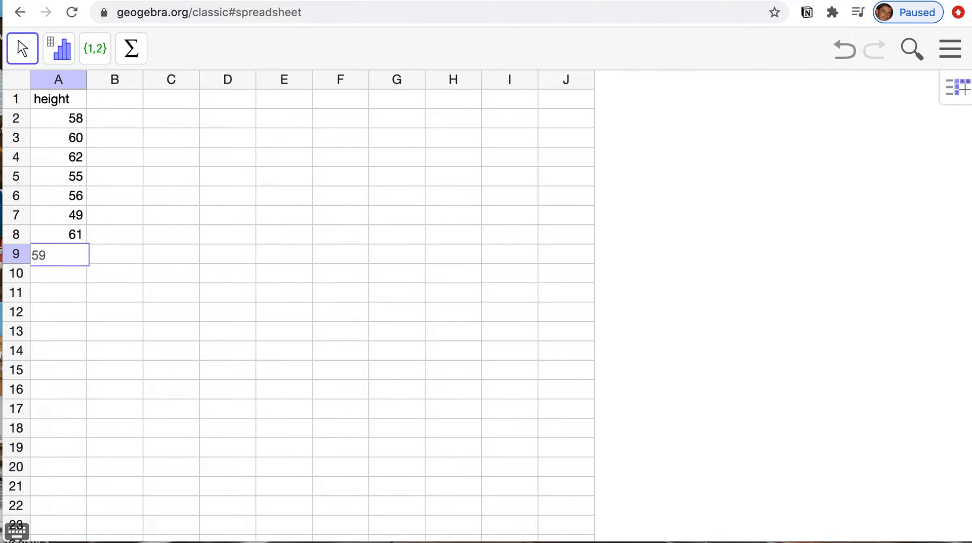
{"action": "key", "text": "Return"}
{"action": "type", "text": "60"}
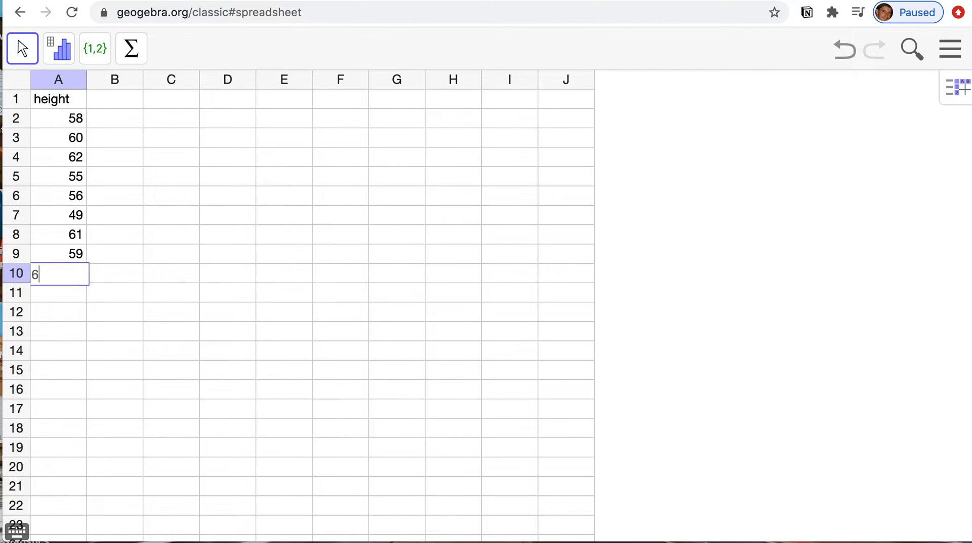
- Run a One Variable Analysis on column A and raise the histogram's number of classes to seven
{"action": "left_click", "coordinate": [71, 79]}
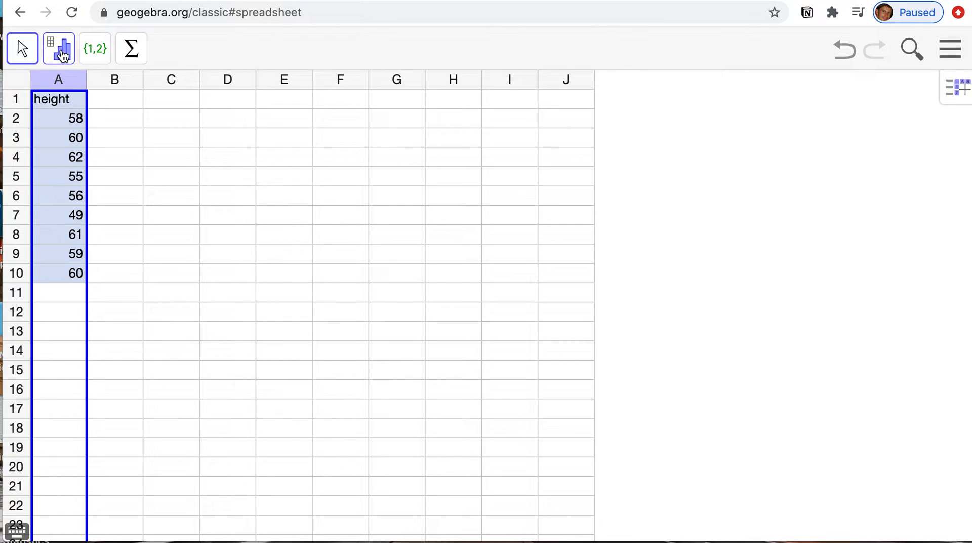
{"action": "left_click", "coordinate": [63, 55]}
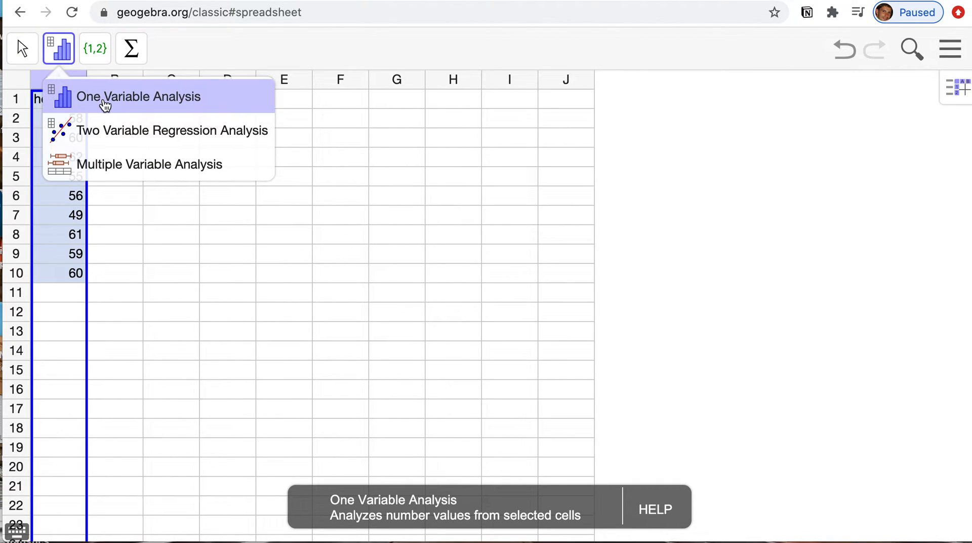
{"action": "left_click", "coordinate": [105, 101]}
{"action": "left_click", "coordinate": [104, 101]}
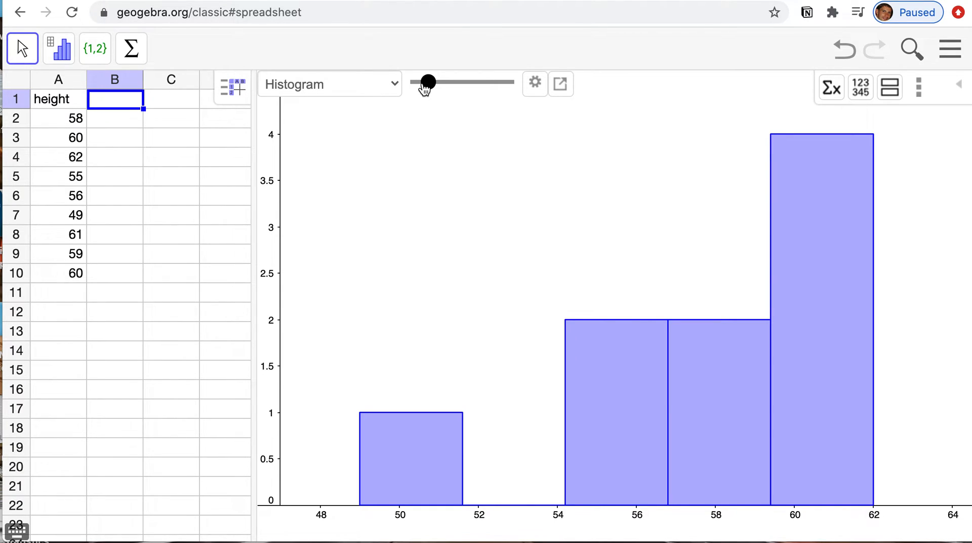
{"action": "mouse_move", "coordinate": [426, 90]}
{"action": "left_mouse_down"}
{"action": "mouse_move", "coordinate": [487, 91]}
{"action": "mouse_move", "coordinate": [440, 89]}
{"action": "left_mouse_up"}
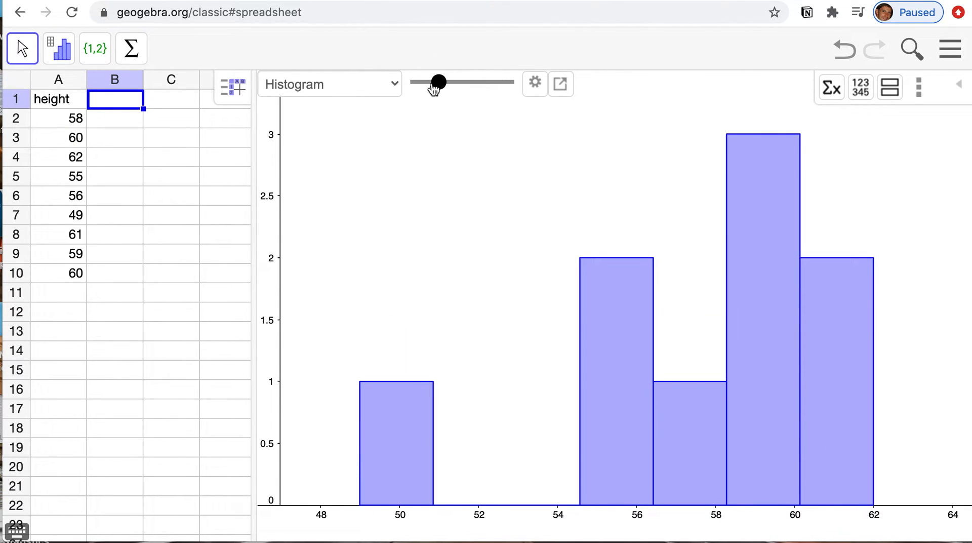
- View the height data as a boxplot, a dot plot and a stem and leaf plot in turn
{"action": "left_click", "coordinate": [394, 86]}
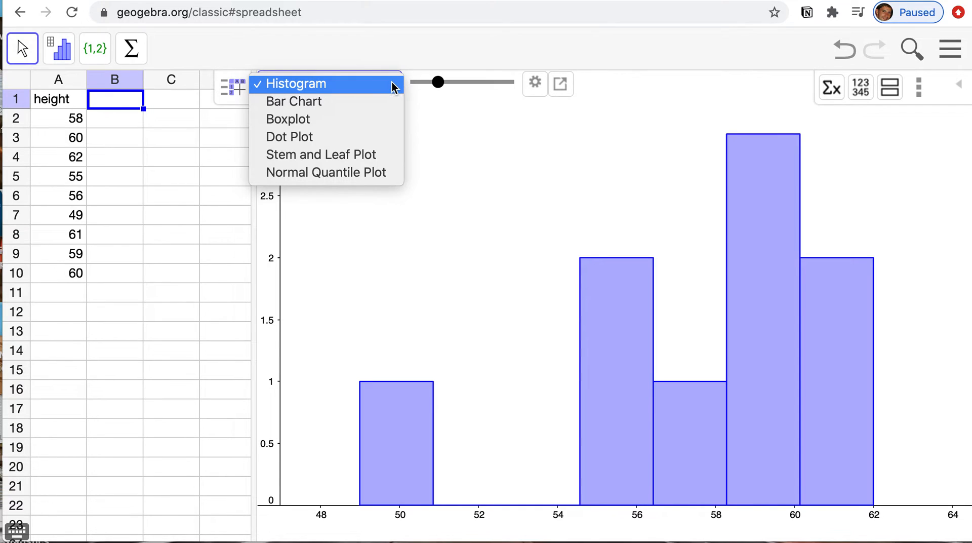
{"action": "left_click", "coordinate": [361, 123]}
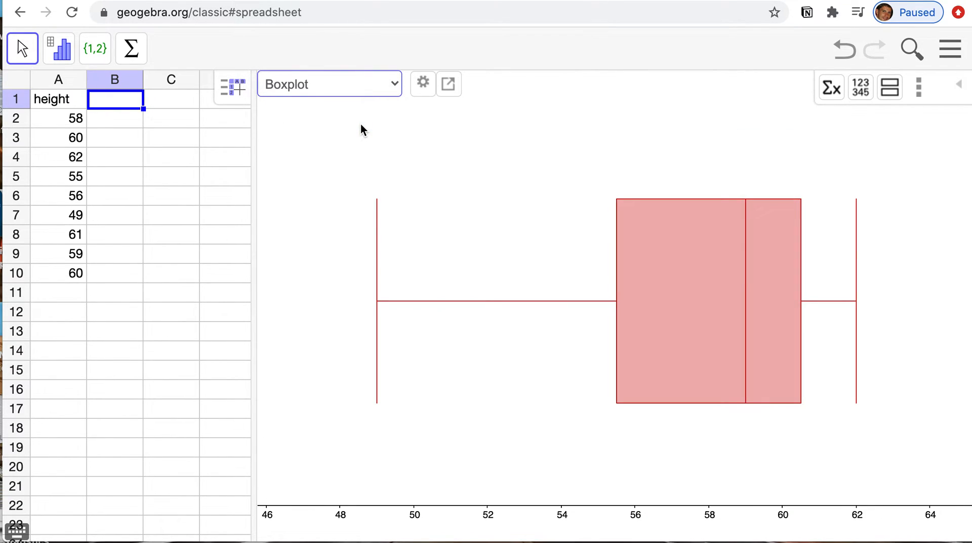
{"action": "left_click", "coordinate": [397, 84]}
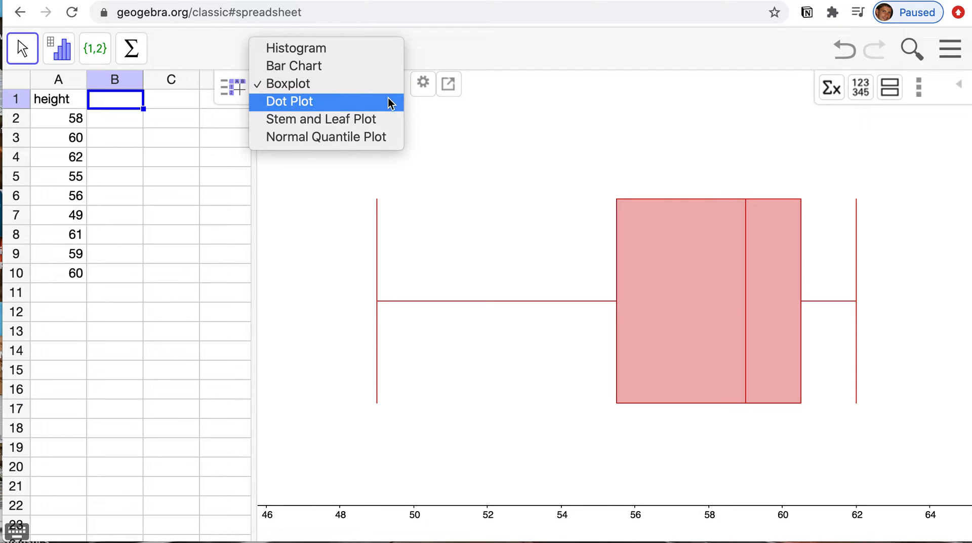
{"action": "left_click", "coordinate": [390, 103]}
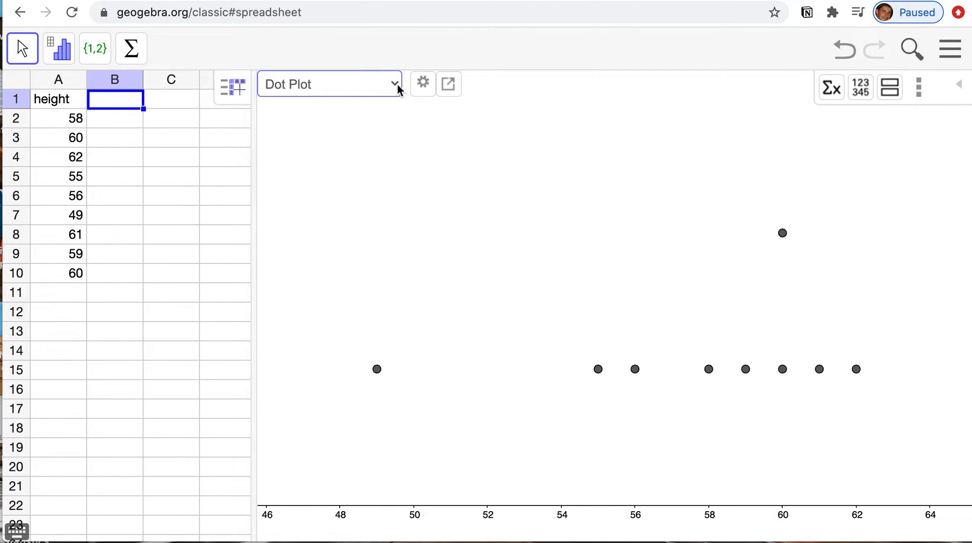
{"action": "left_click", "coordinate": [398, 87]}
{"action": "left_click", "coordinate": [386, 103]}
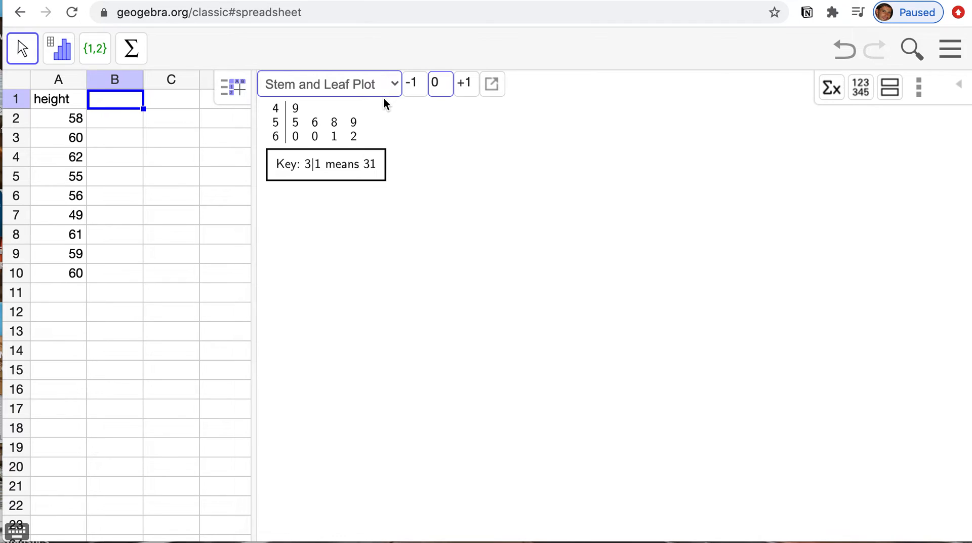
- Show the summary statistics for the height data beside the plot and hide them again
{"action": "left_click", "coordinate": [829, 90]}
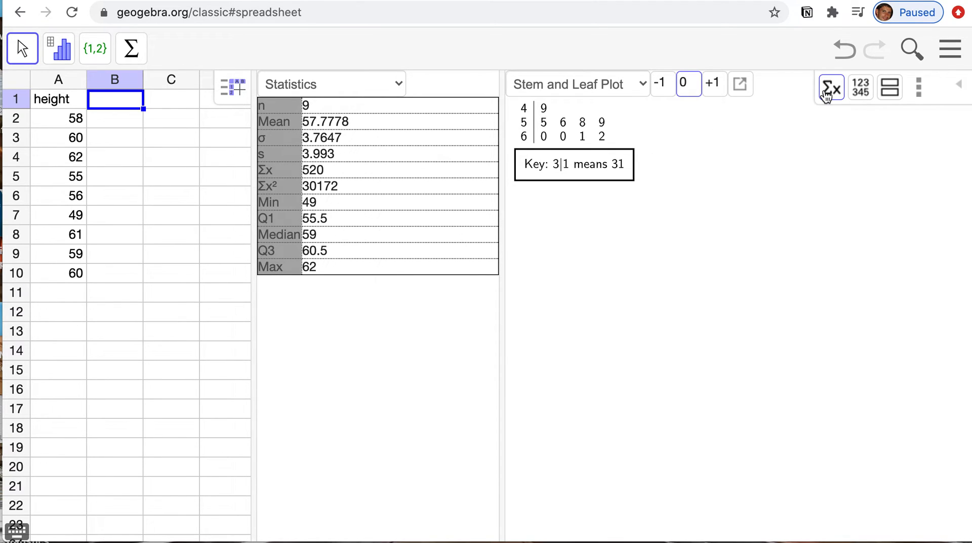
{"action": "left_click", "coordinate": [827, 95]}
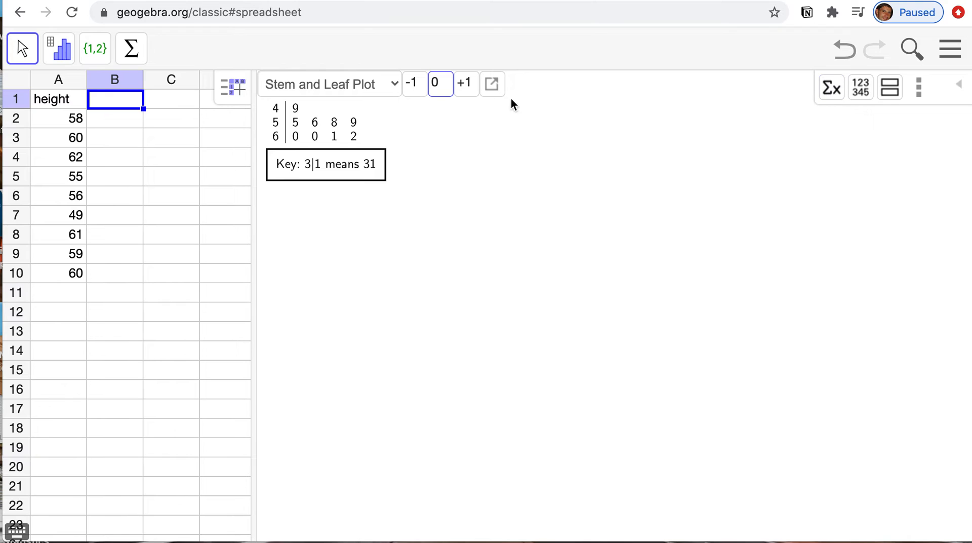
- Change the stem and leaf plot to a dot plot and add a second plot beneath it
{"action": "left_click", "coordinate": [395, 86]}
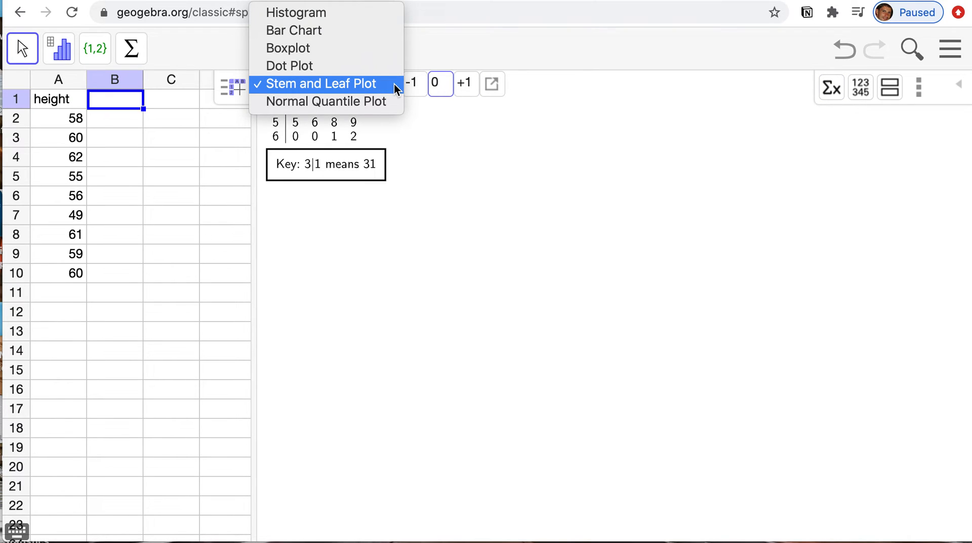
{"action": "left_click", "coordinate": [380, 64]}
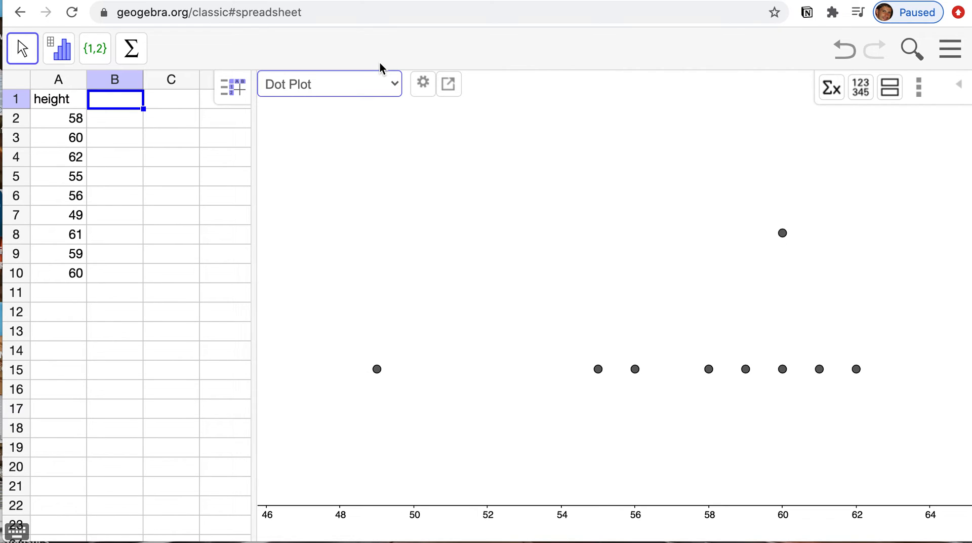
{"action": "left_click", "coordinate": [448, 83]}
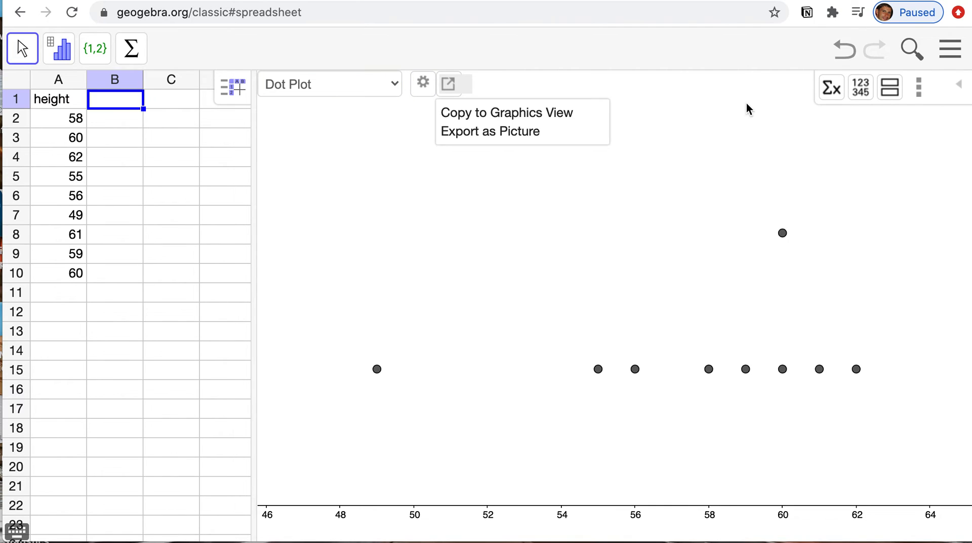
{"action": "left_click", "coordinate": [892, 90]}
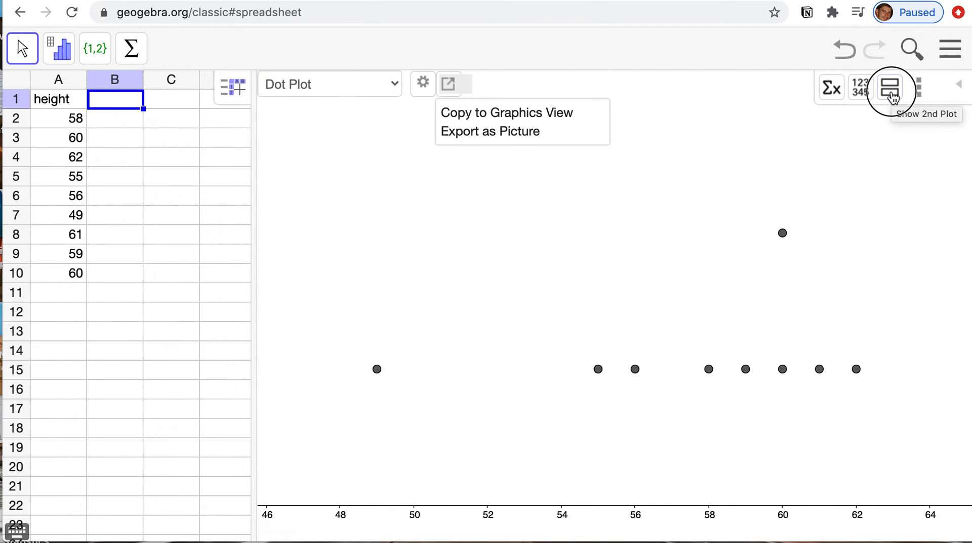
- With column A selected, switch the second plot to a histogram and back to a boxplot
{"action": "left_click", "coordinate": [73, 81]}
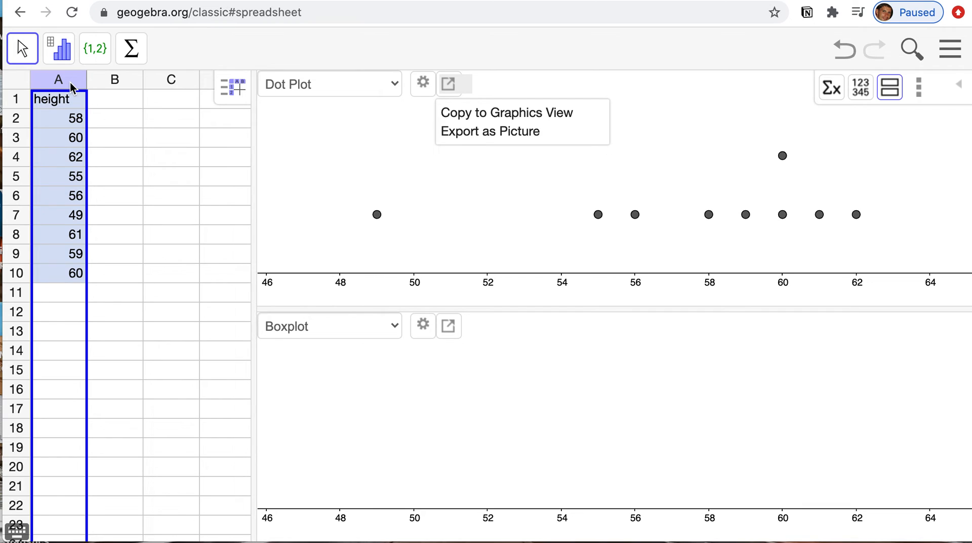
{"action": "left_click", "coordinate": [394, 327]}
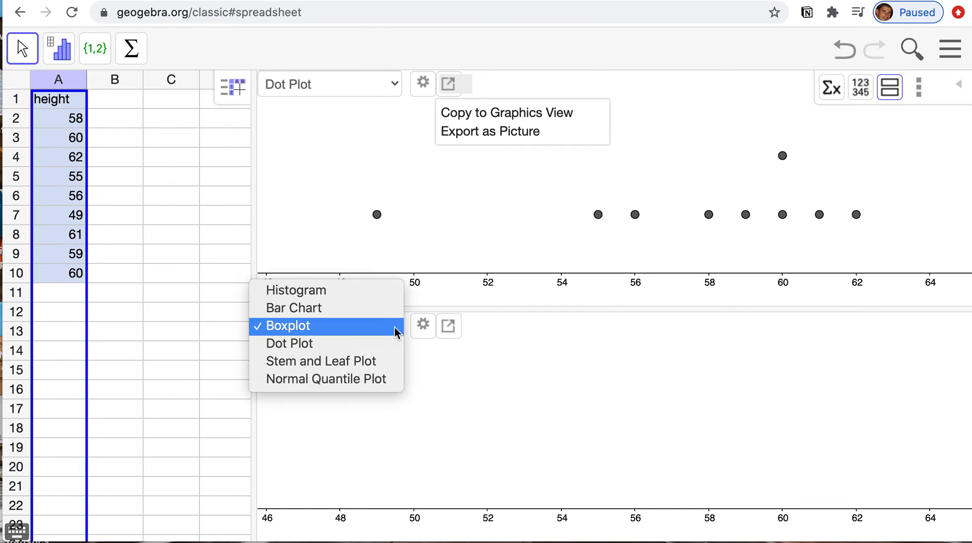
{"action": "left_click", "coordinate": [380, 295]}
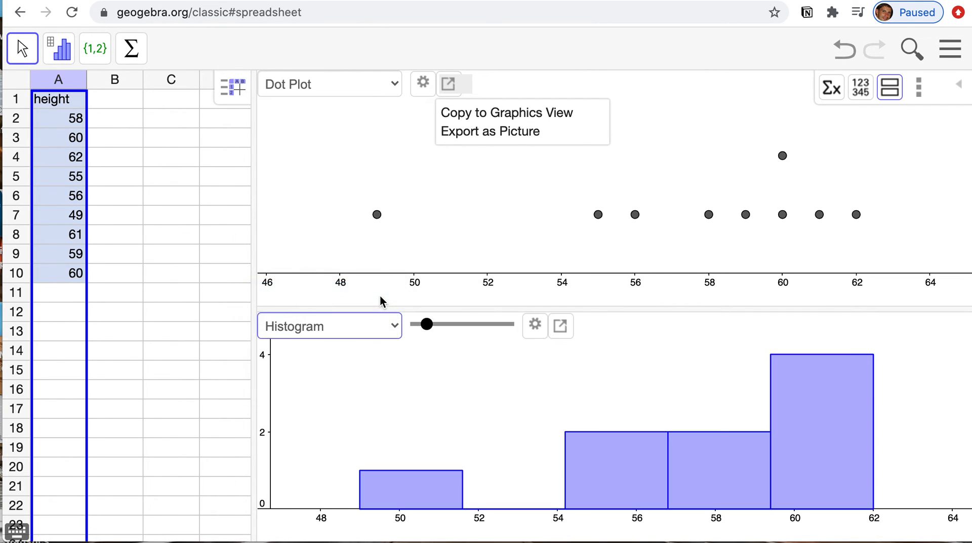
{"action": "left_click", "coordinate": [394, 327]}
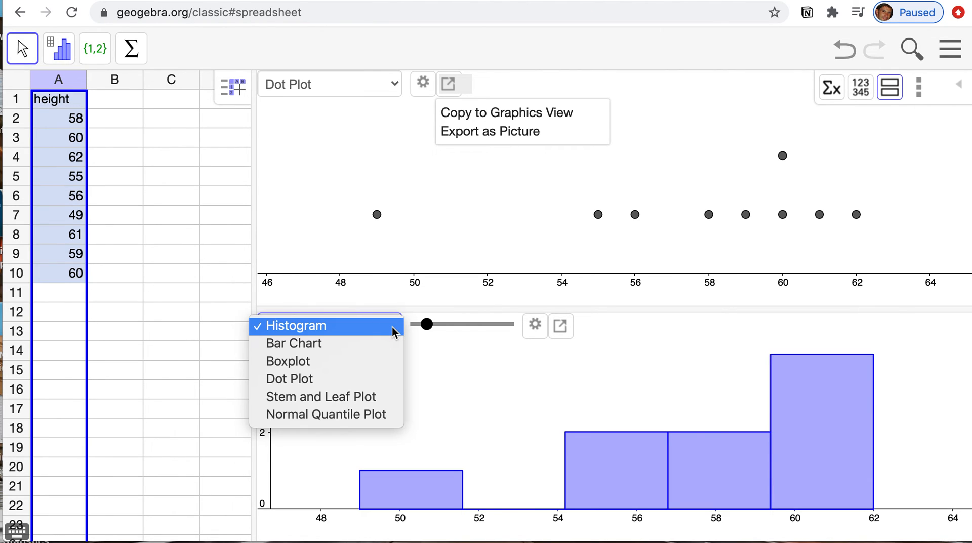
{"action": "left_click", "coordinate": [374, 361]}
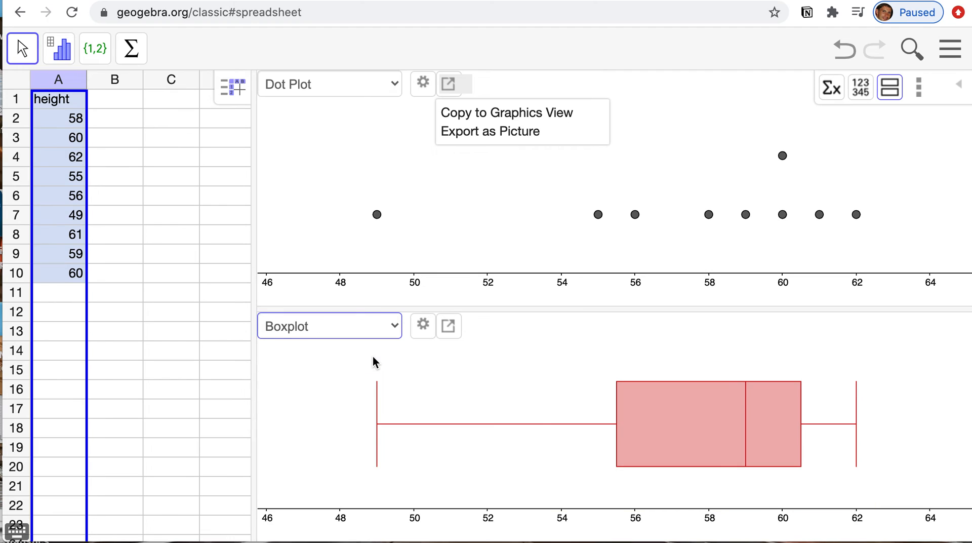